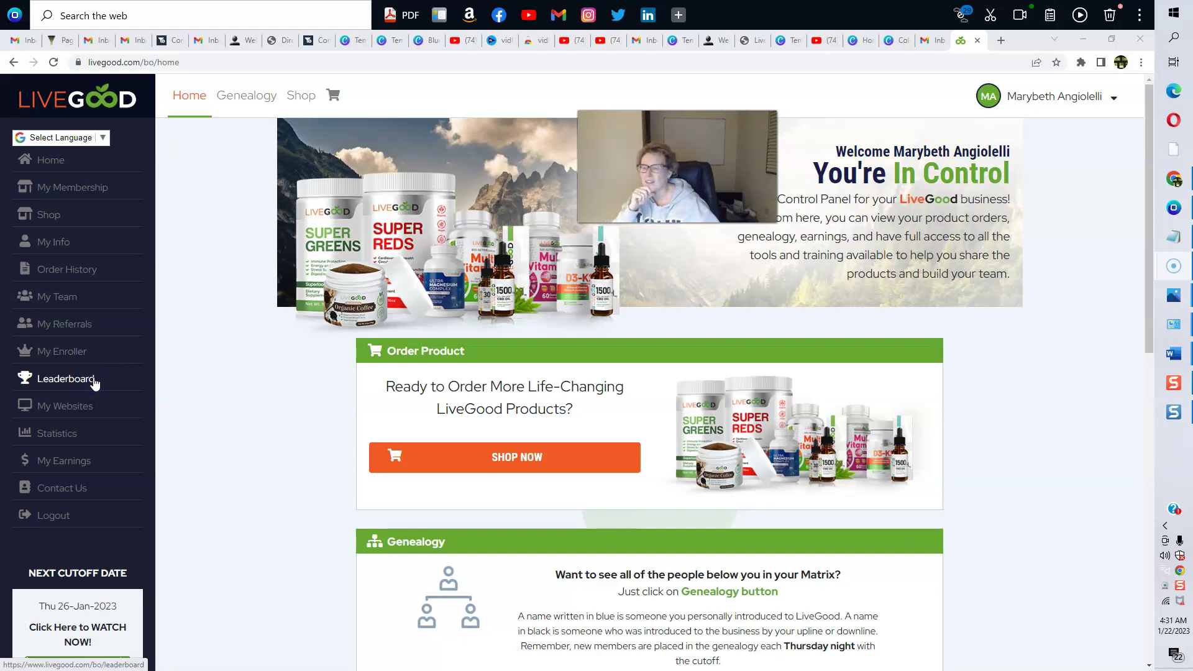
Step: Open the product shop from the Order Product widget's SHOP NOW button
left_click(108, 377)
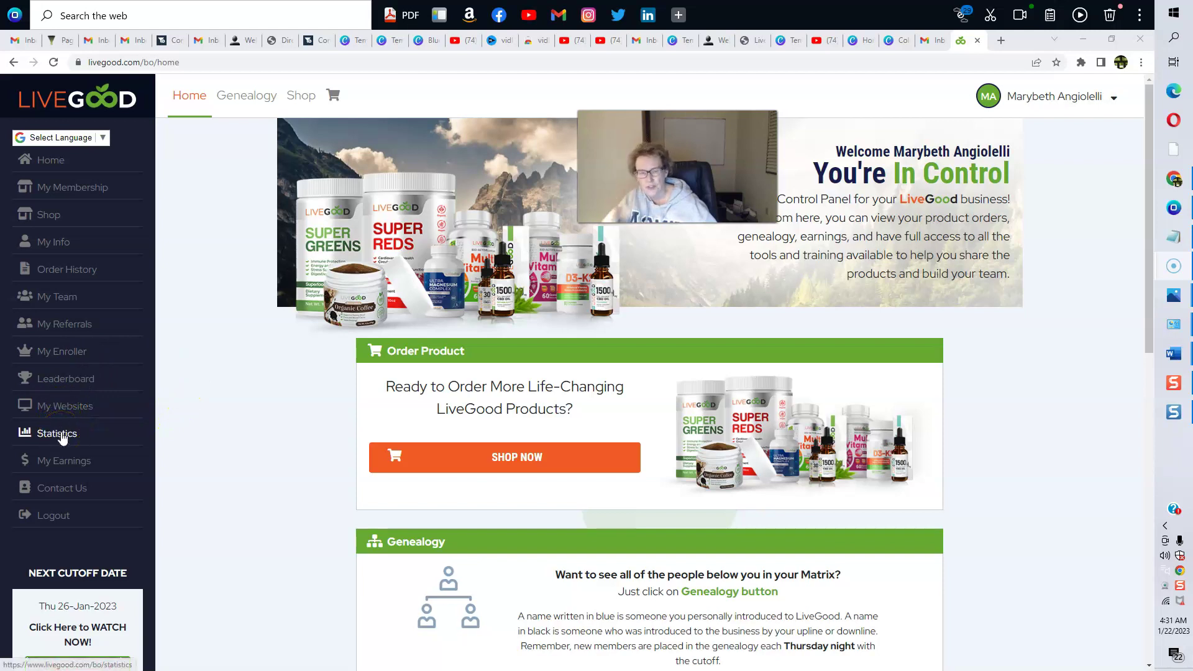
left_click(67, 460)
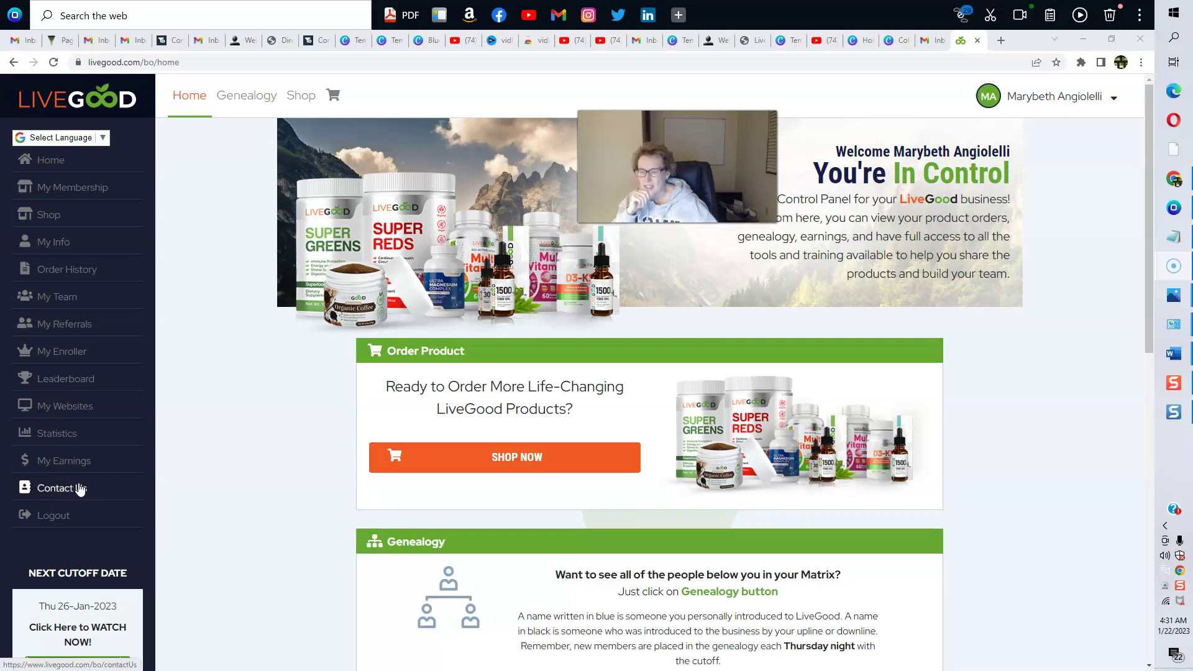
scroll(220, 349, "down", 2)
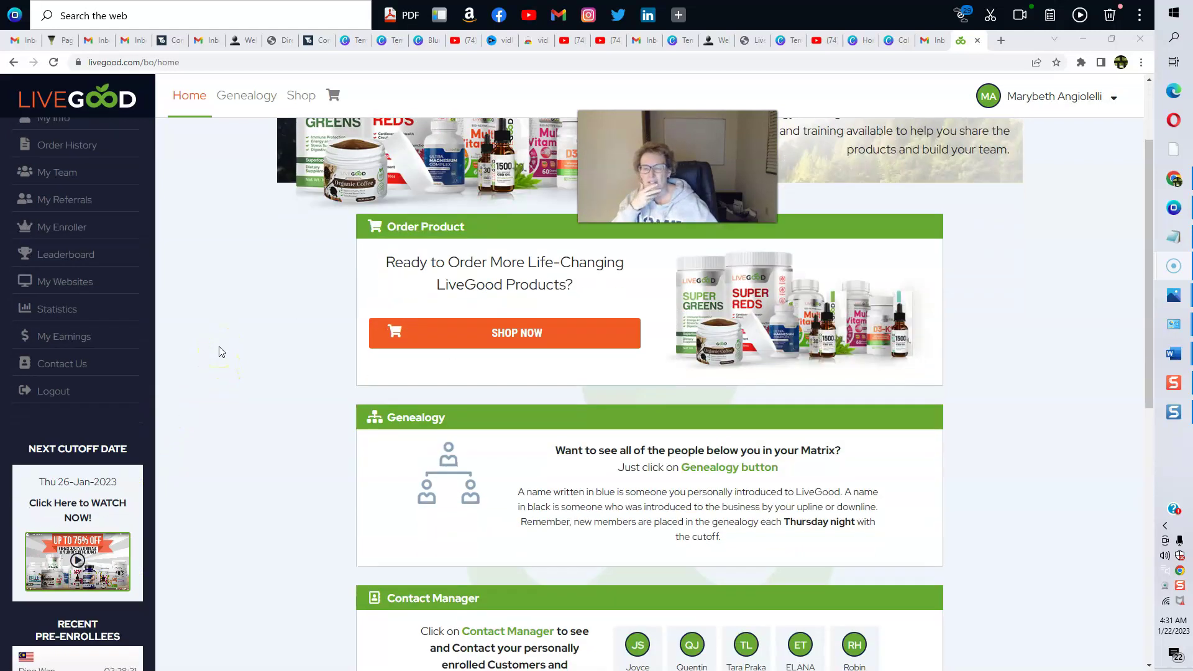
left_click(519, 333)
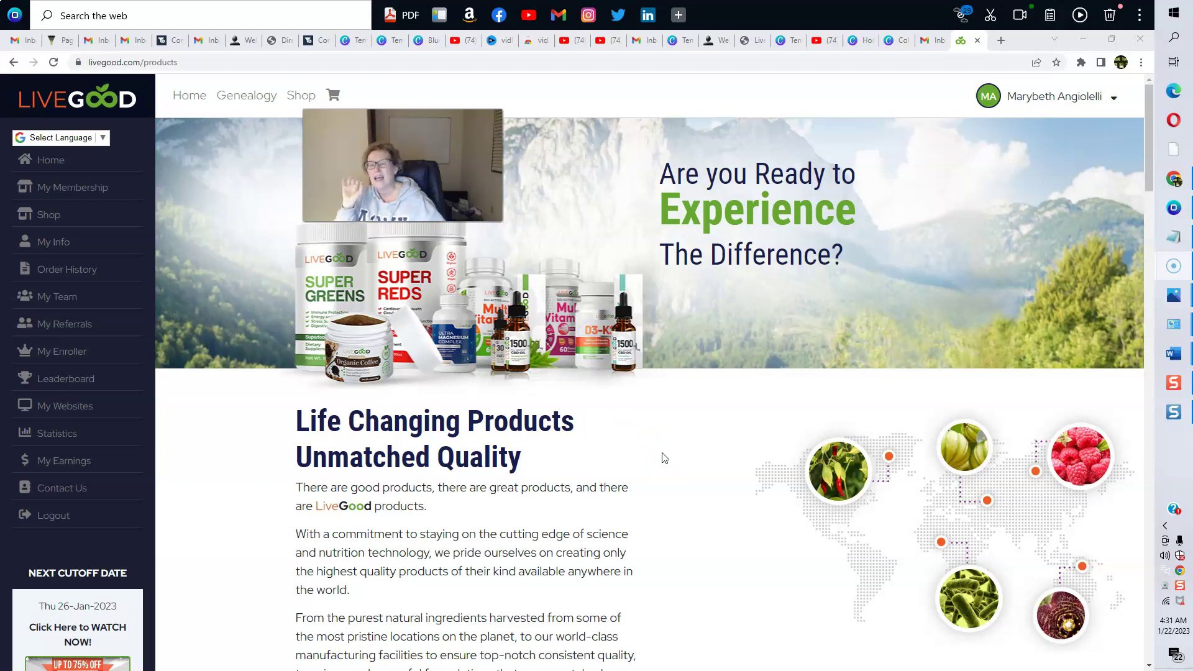
scroll(664, 457, "down", 3)
scroll(664, 456, "down", 2)
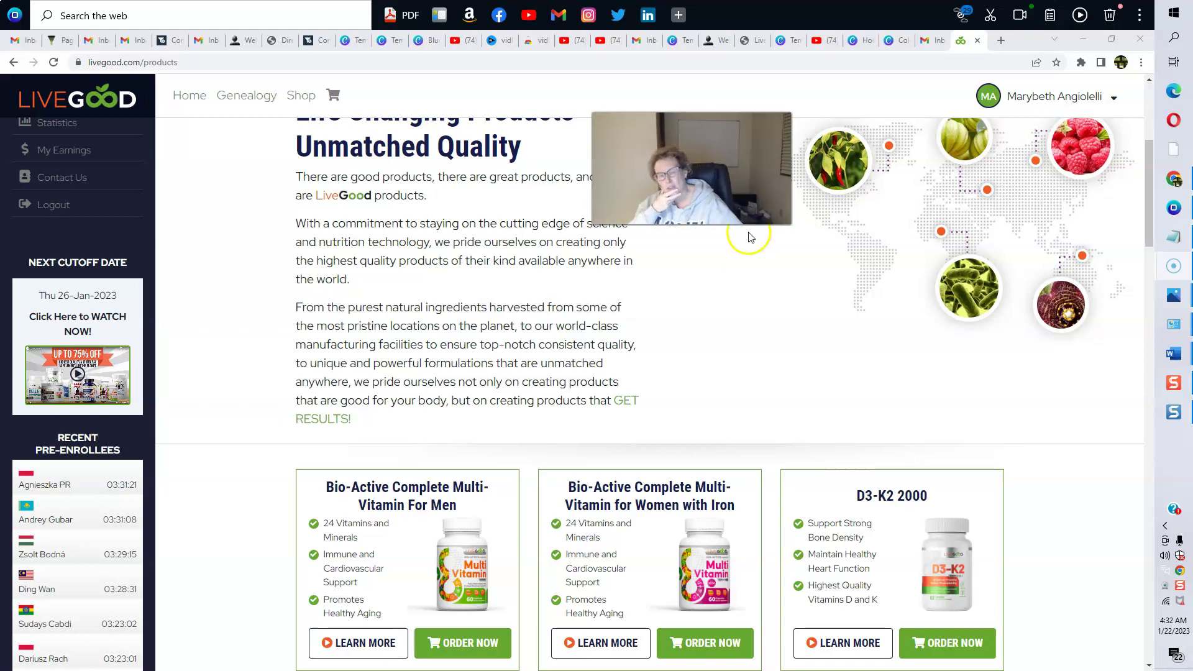
scroll(729, 259, "down", 1)
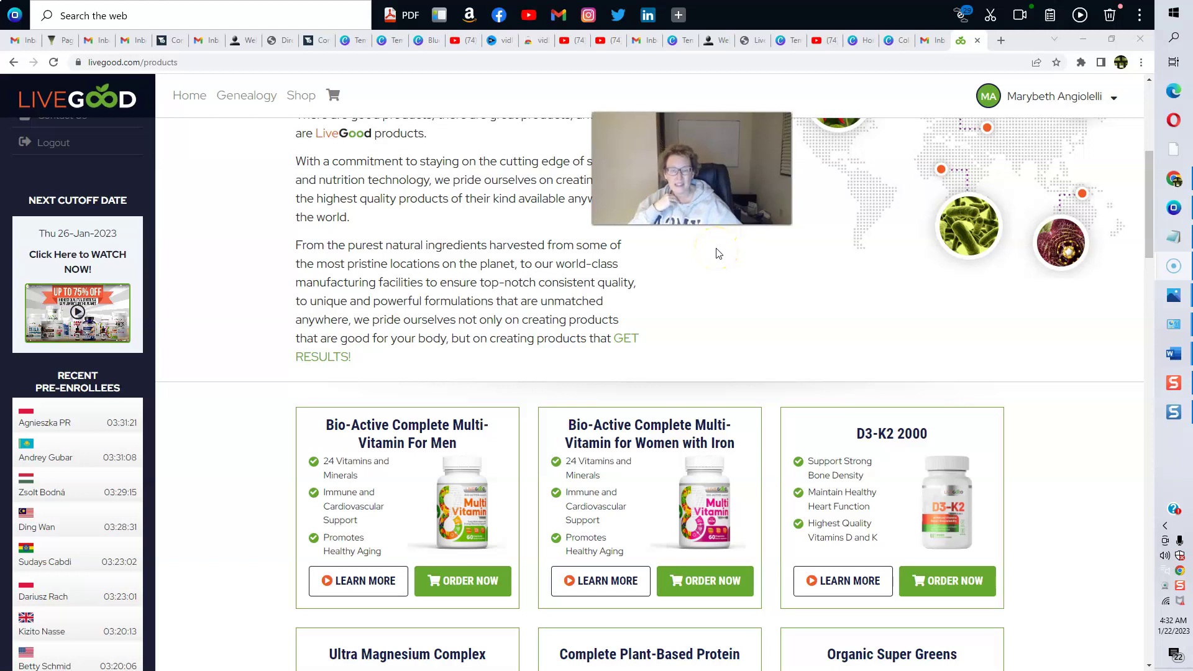
scroll(717, 252, "down", 2)
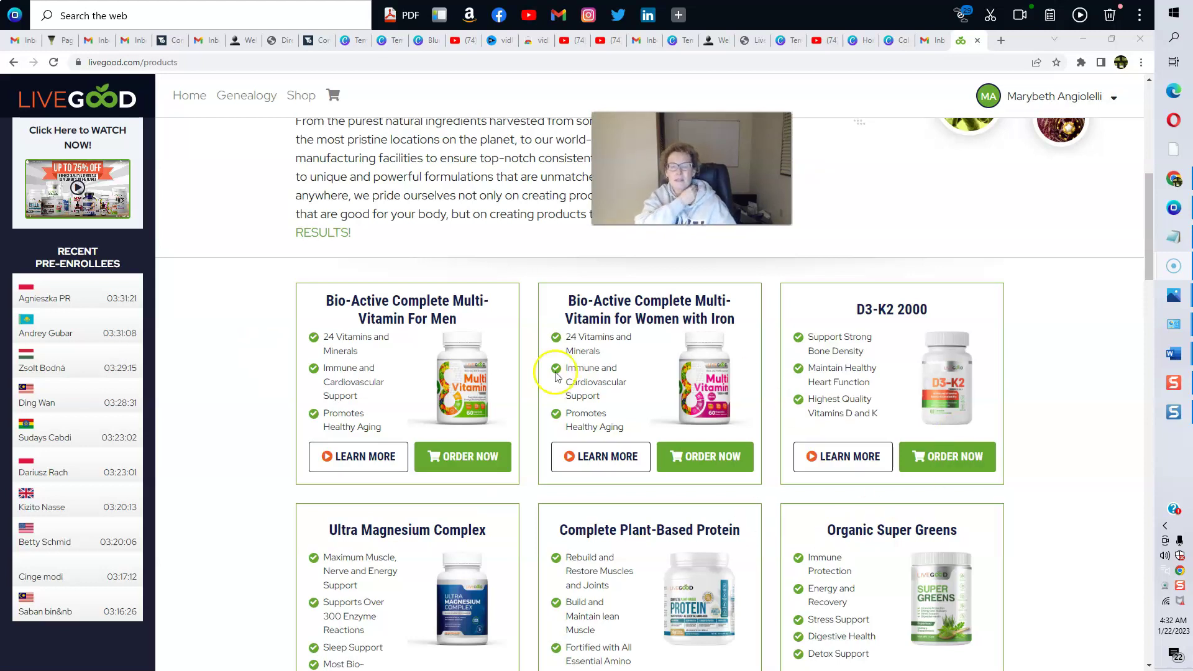
scroll(559, 364, "down", 1)
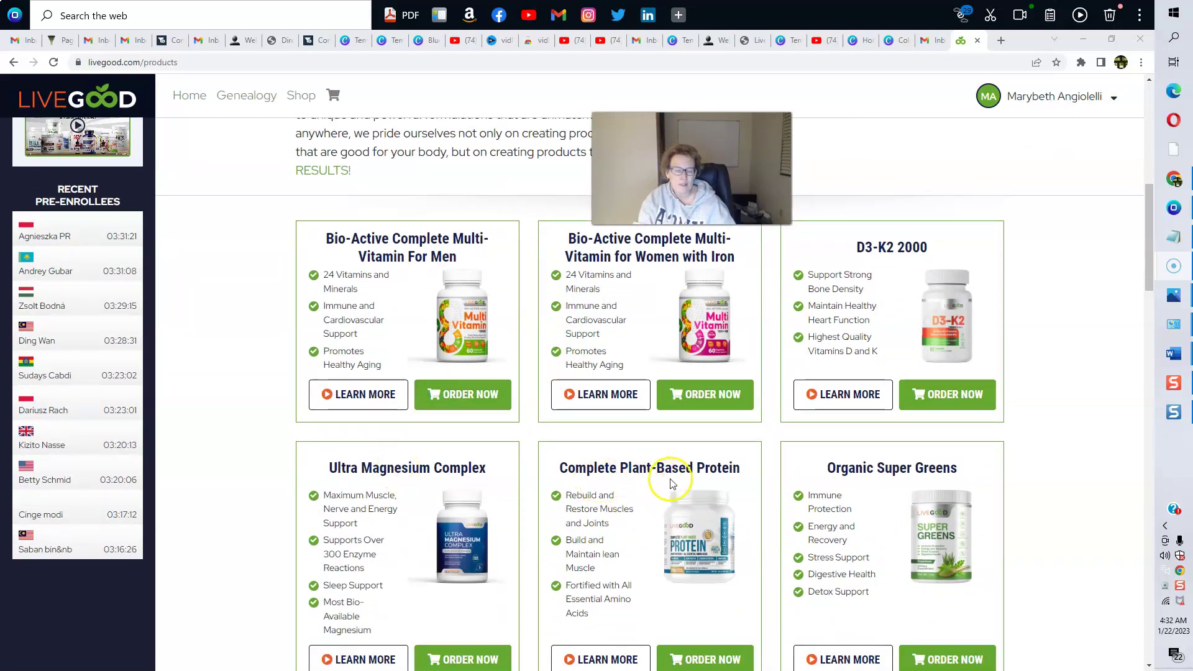
scroll(874, 475, "down", 1)
scroll(875, 475, "down", 3)
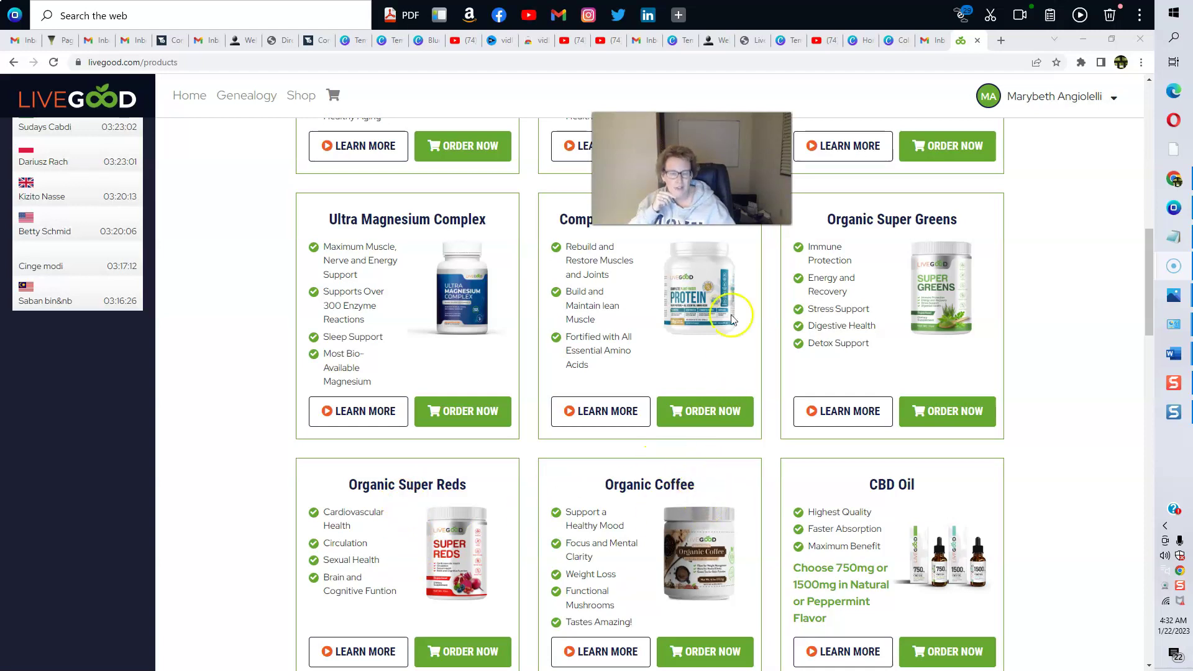
left_click_drag(689, 168, 1057, 158)
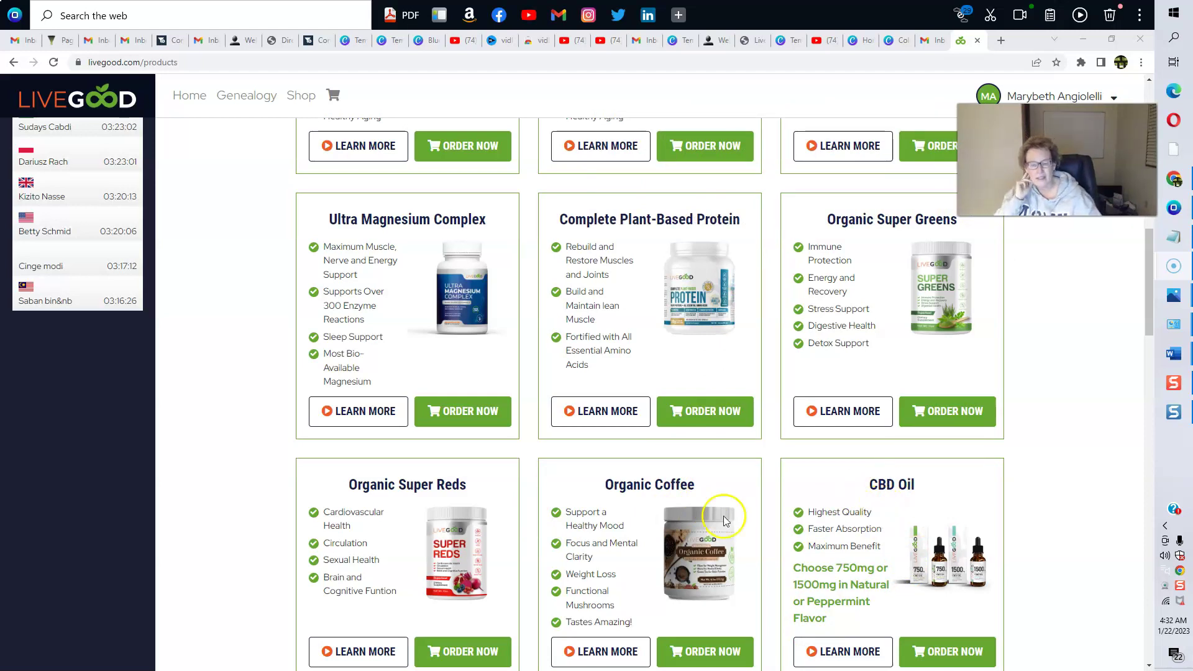
scroll(268, 473, "down", 1)
scroll(267, 472, "down", 2)
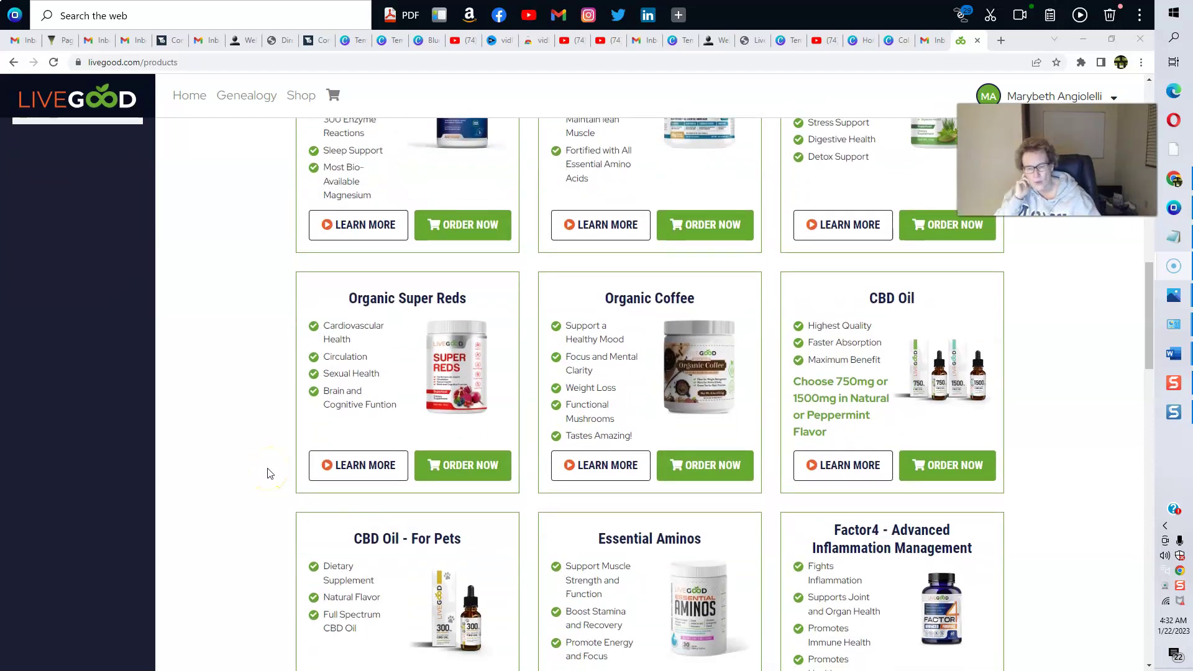
left_click(396, 558)
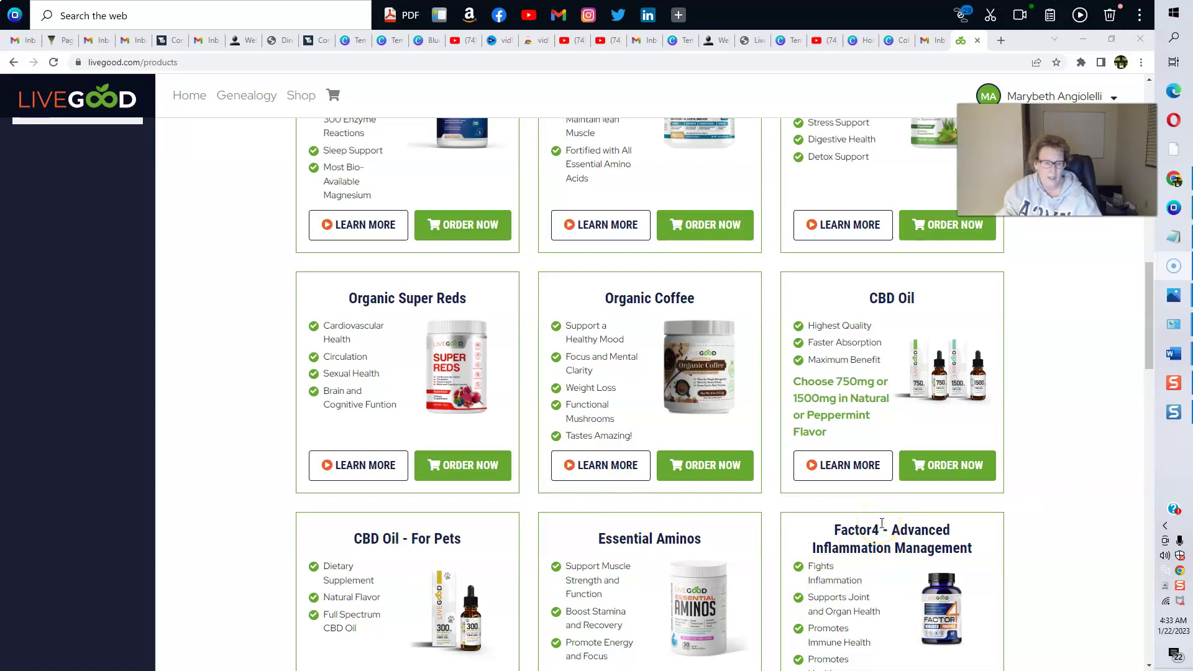
scroll(878, 557, "down", 3)
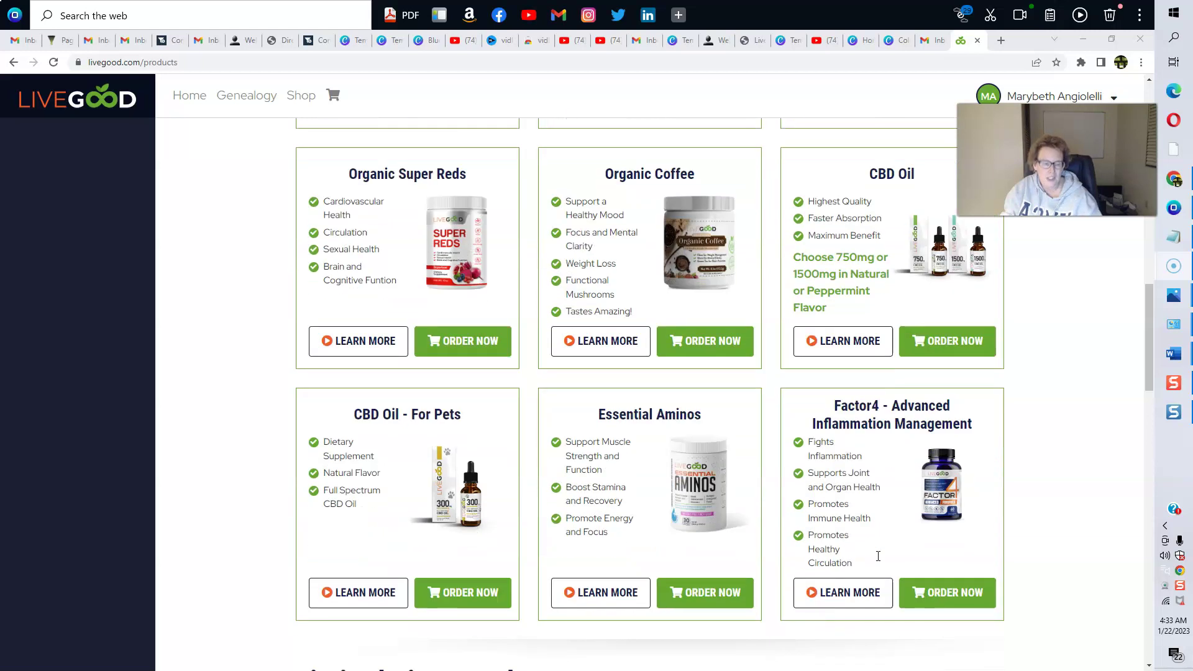
scroll(878, 557, "down", 3)
scroll(838, 522, "down", 3)
scroll(810, 470, "down", 3)
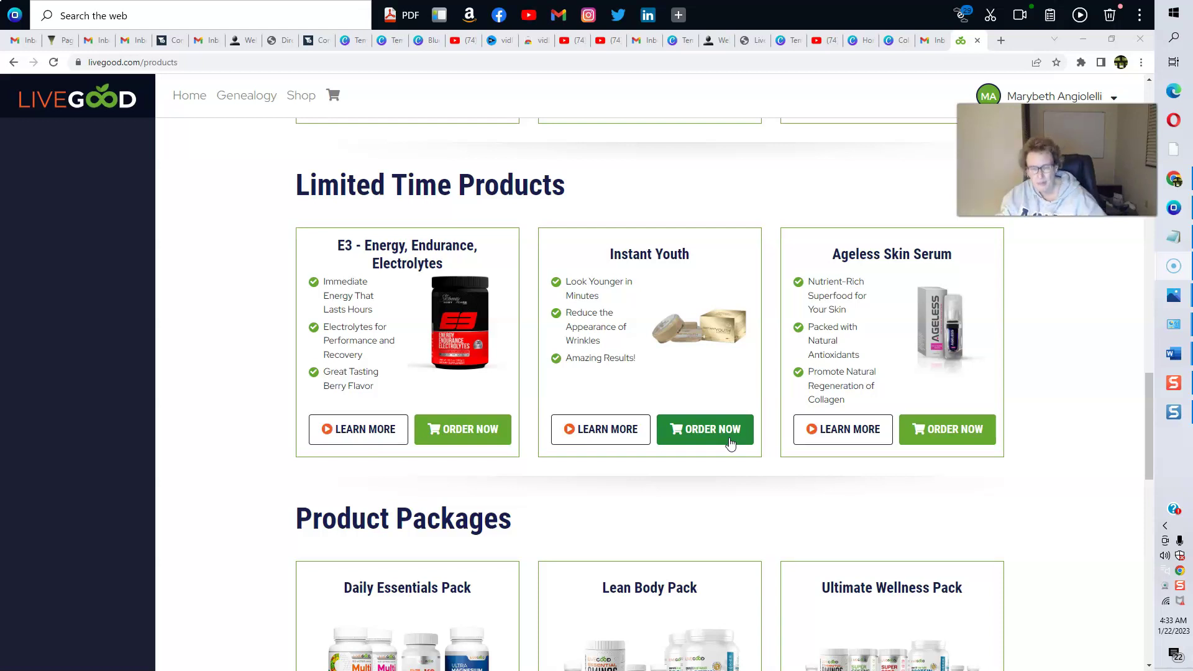
left_click(730, 438)
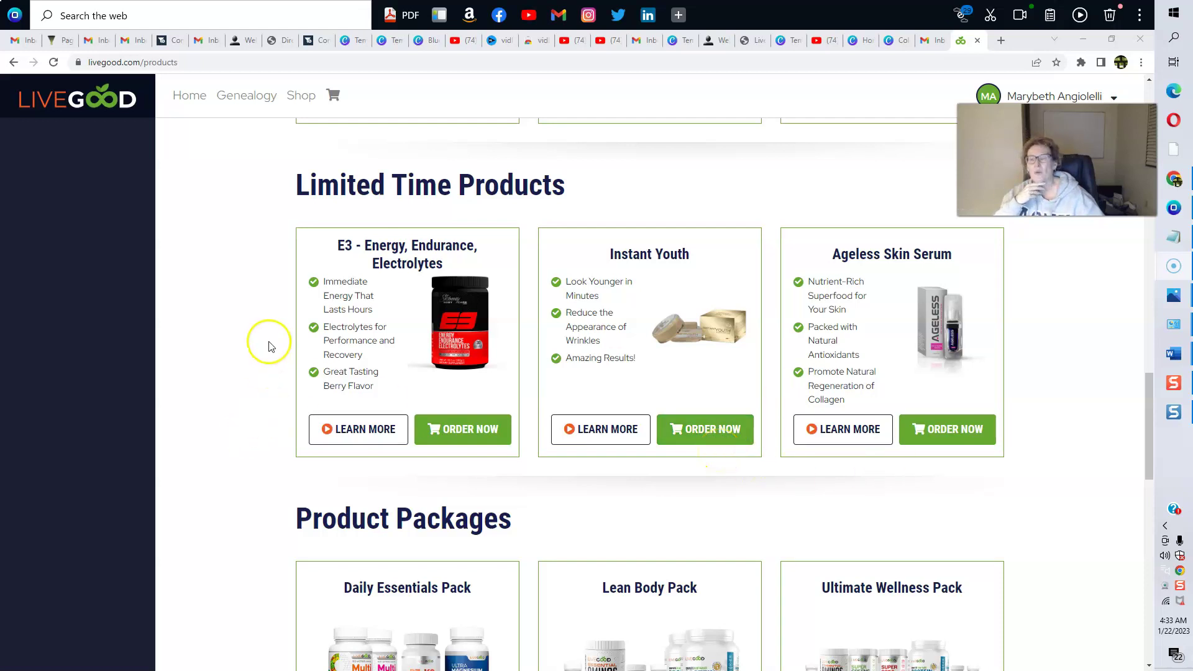
scroll(256, 322, "up", 5)
scroll(256, 321, "up", 3)
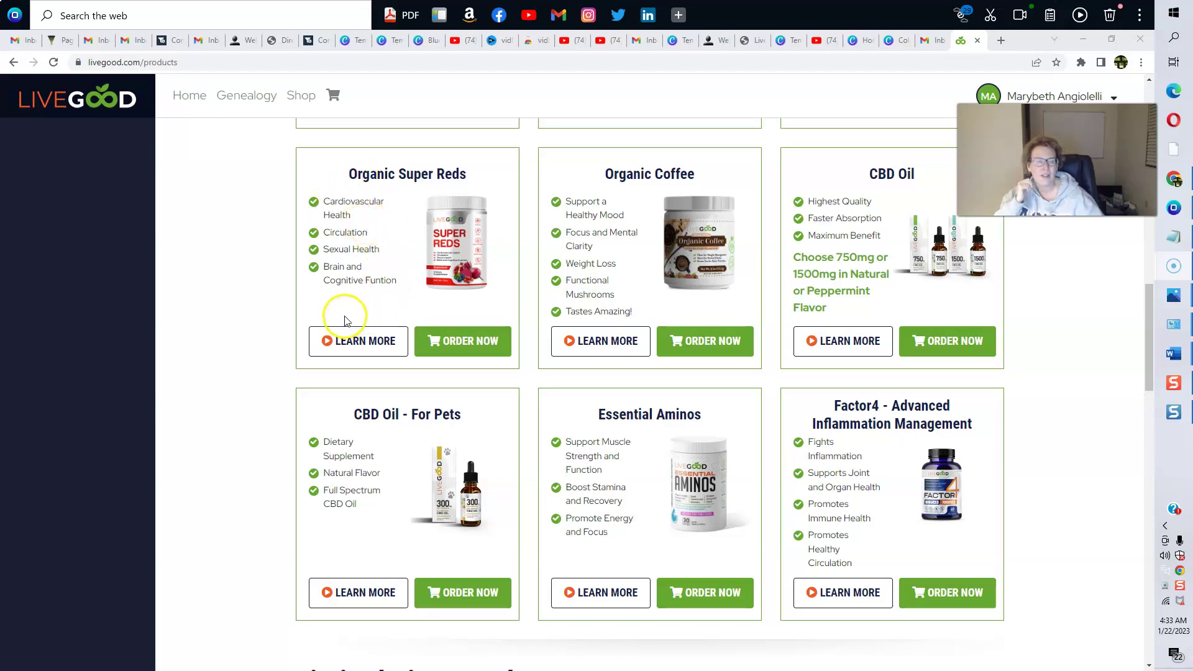
scroll(347, 319, "down", 5)
scroll(347, 319, "down", 4)
scroll(346, 319, "down", 5)
scroll(347, 319, "up", 2)
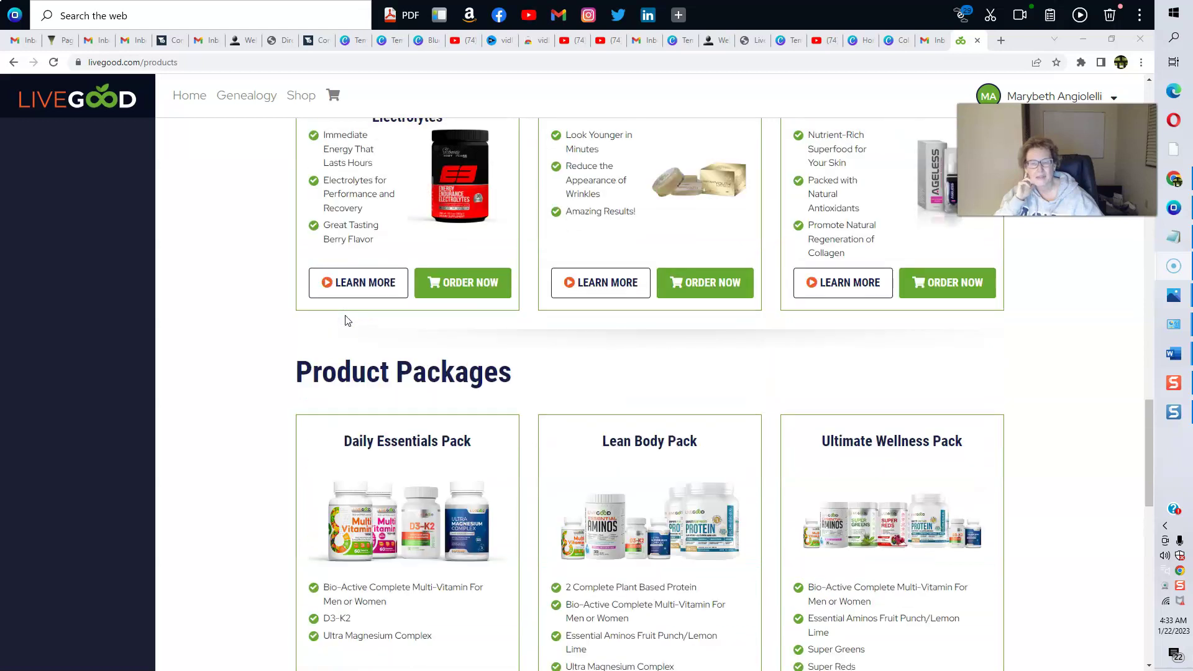
scroll(347, 319, "up", 1)
scroll(347, 318, "down", 2)
scroll(346, 319, "up", 1)
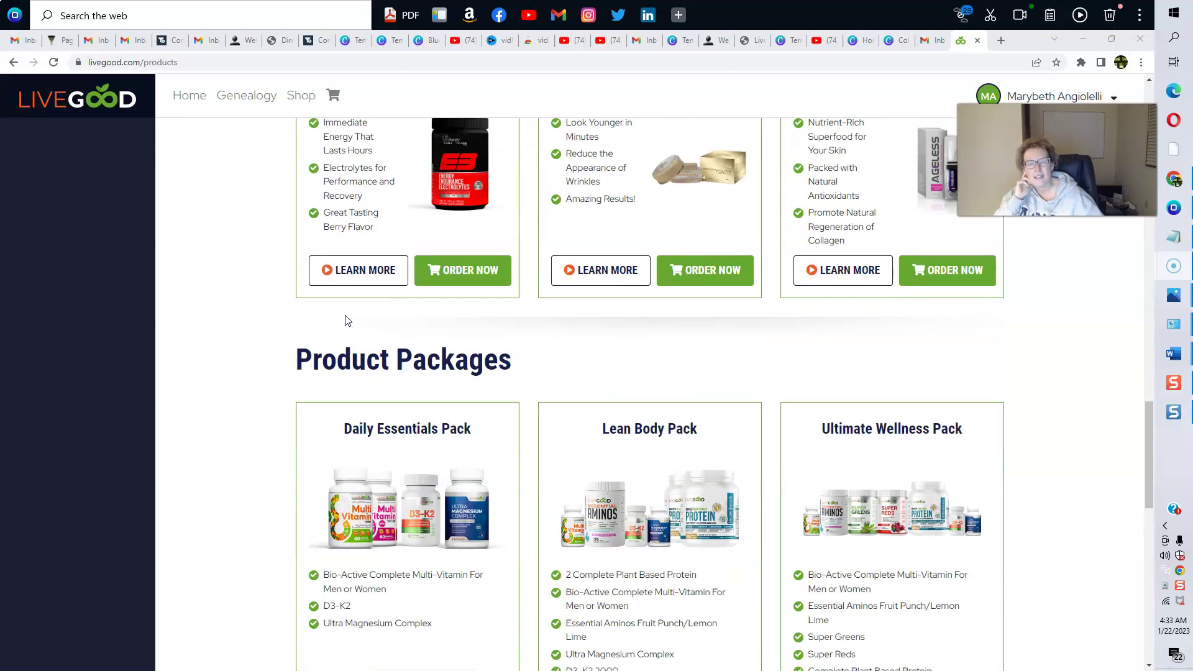
scroll(347, 319, "up", 4)
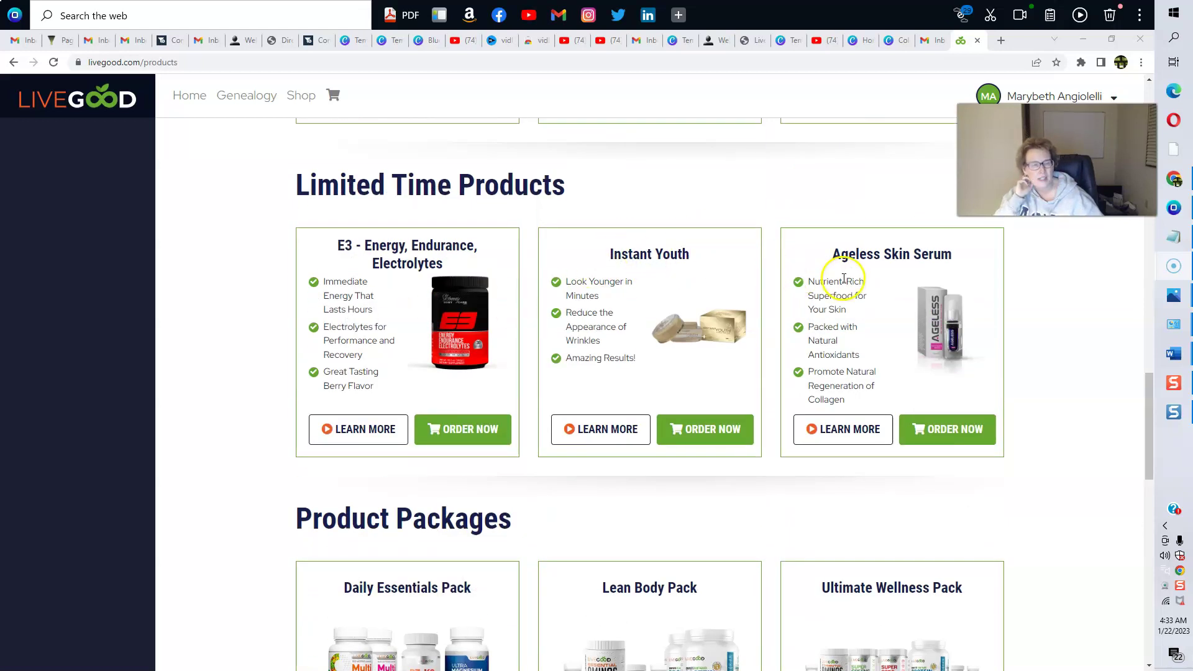
scroll(848, 280, "down", 1)
scroll(559, 373, "down", 1)
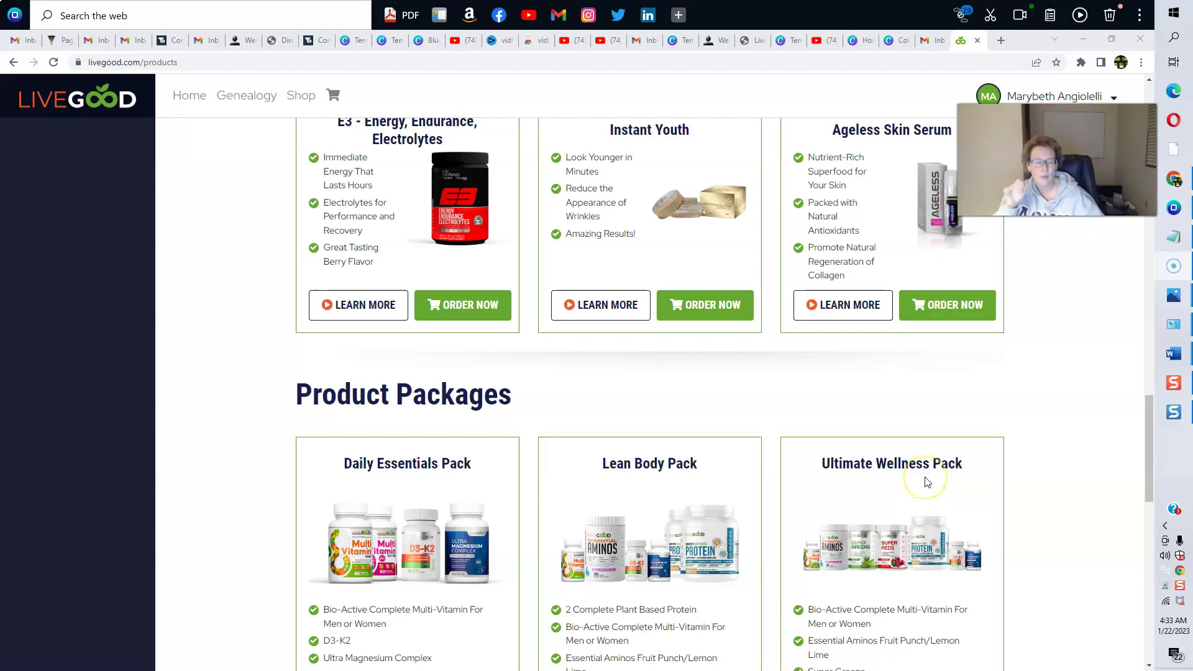
scroll(928, 483, "down", 2)
scroll(928, 482, "down", 2)
scroll(927, 481, "down", 3)
scroll(928, 482, "down", 1)
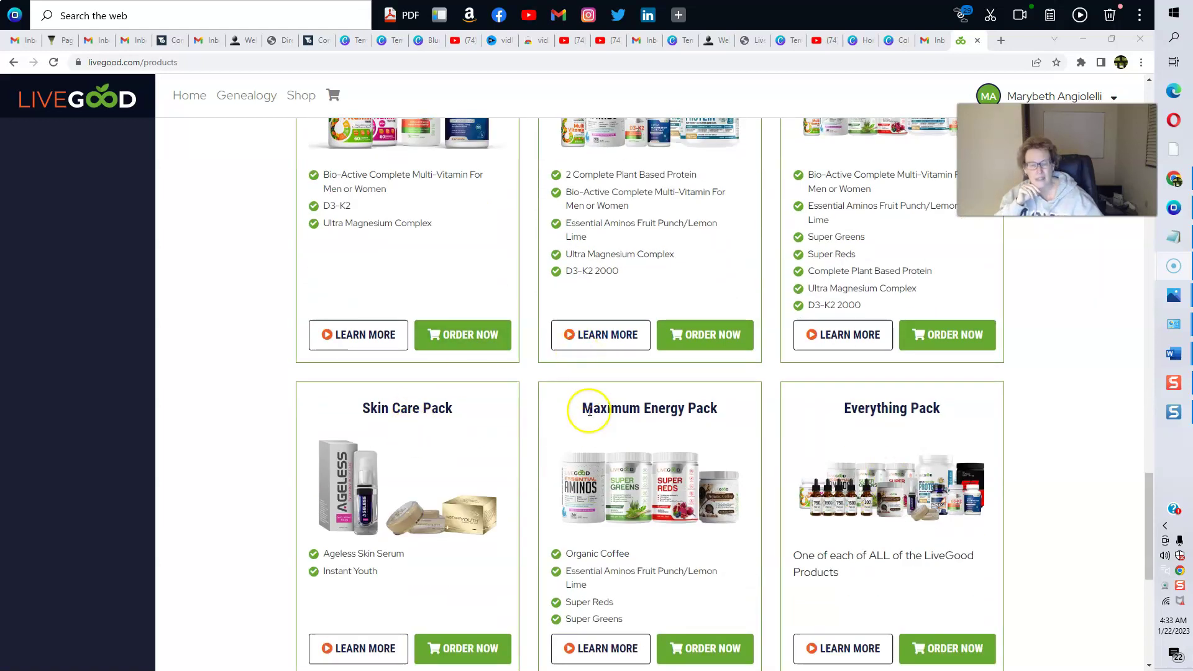
scroll(932, 431, "down", 2)
scroll(932, 431, "down", 2)
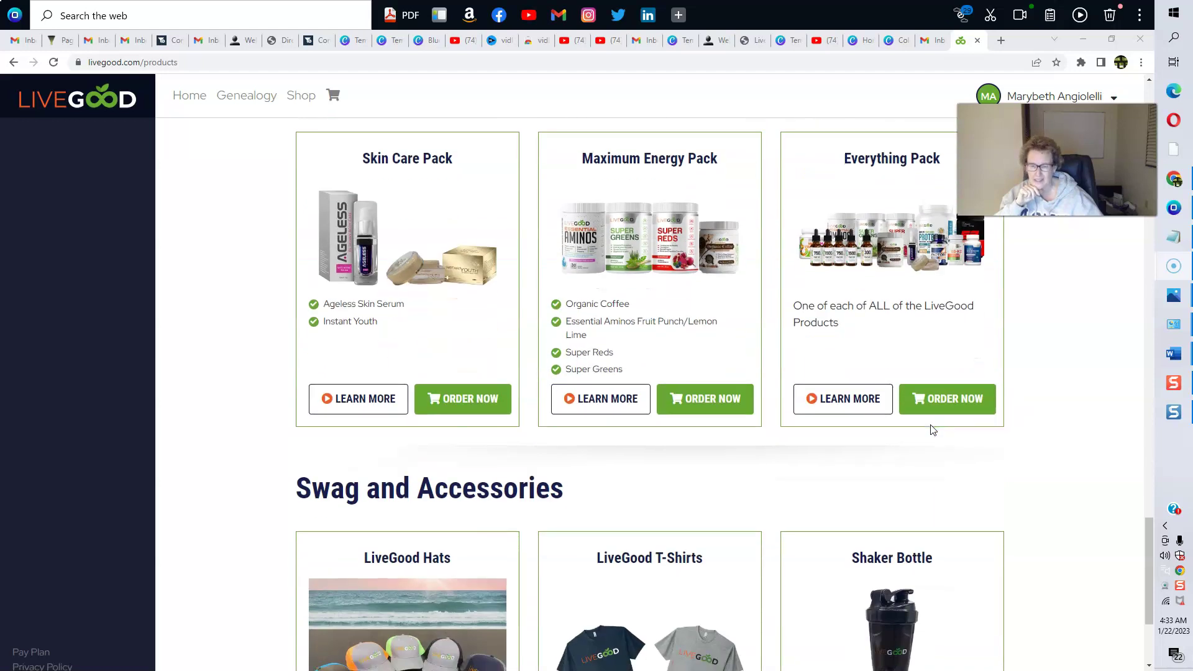
scroll(931, 431, "down", 2)
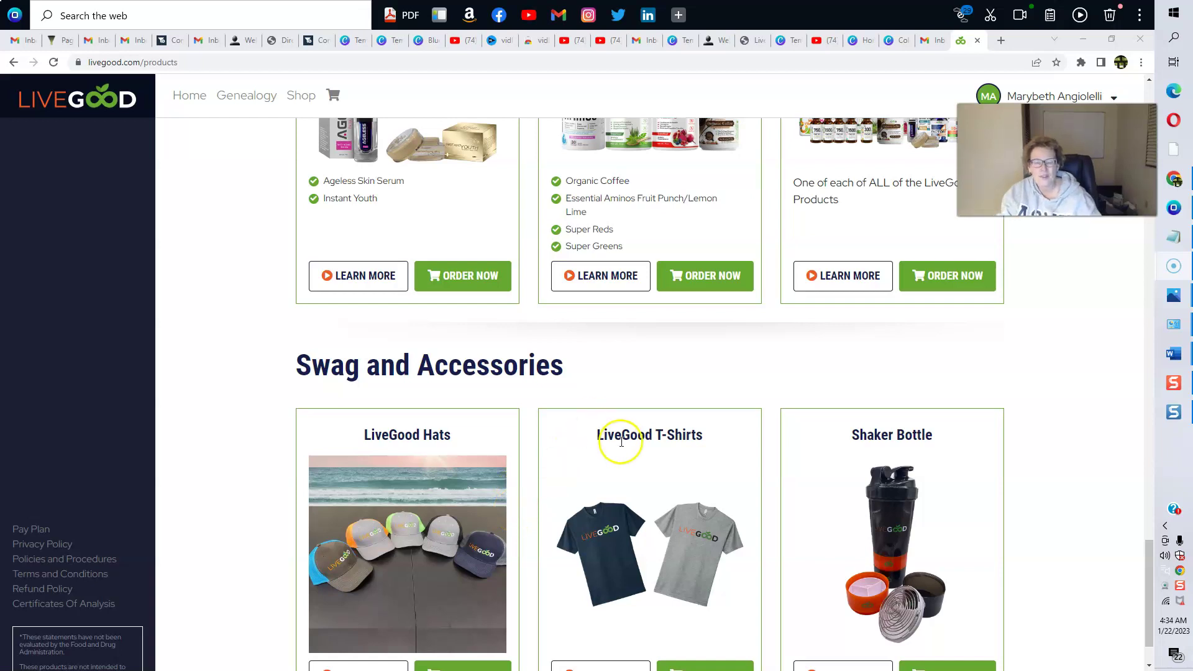
scroll(616, 429, "down", 1)
scroll(615, 429, "down", 1)
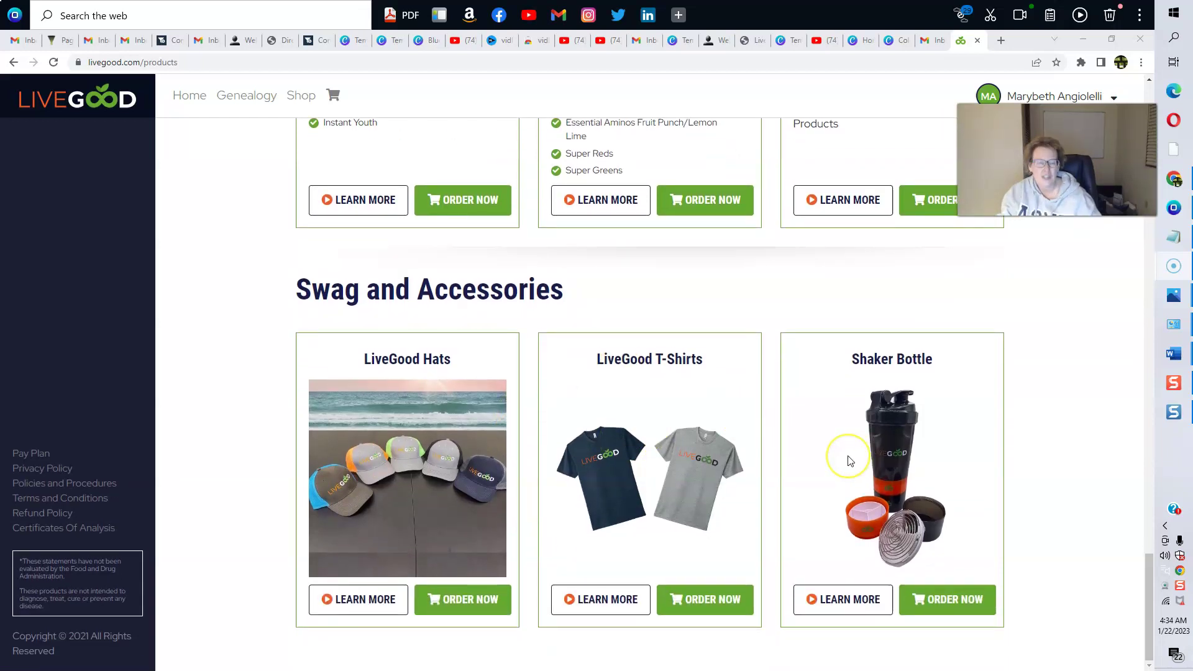
scroll(849, 459, "up", 5)
scroll(848, 459, "up", 5)
scroll(848, 459, "up", 5)
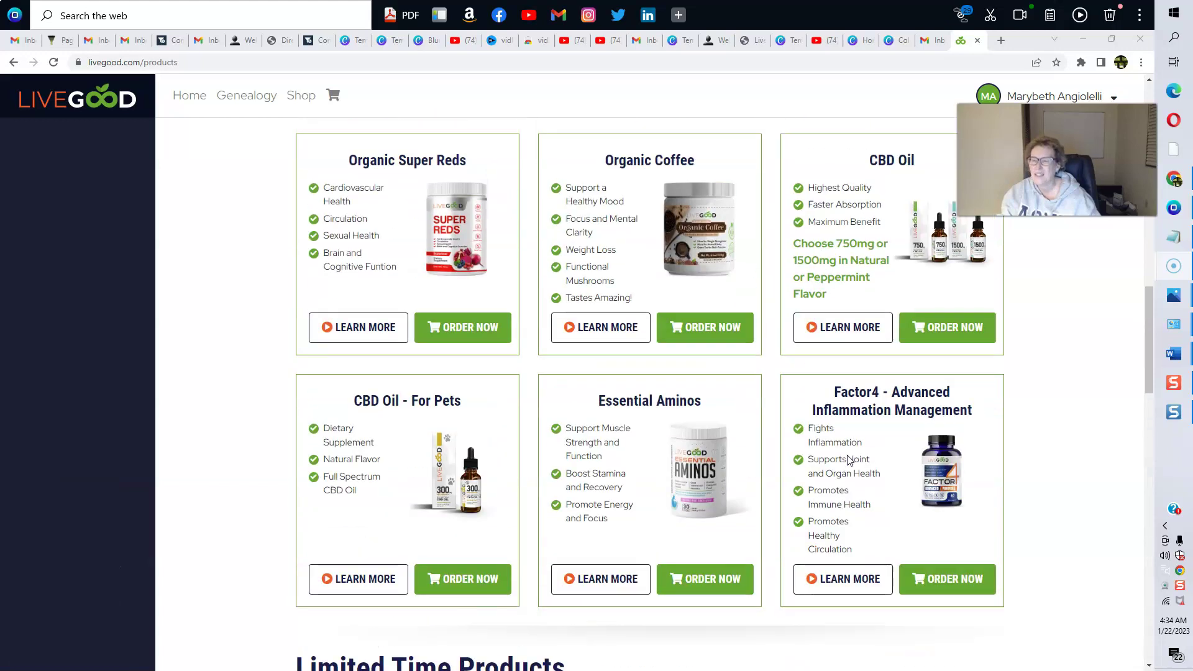
scroll(848, 460, "up", 5)
scroll(848, 460, "up", 5)
scroll(849, 459, "up", 5)
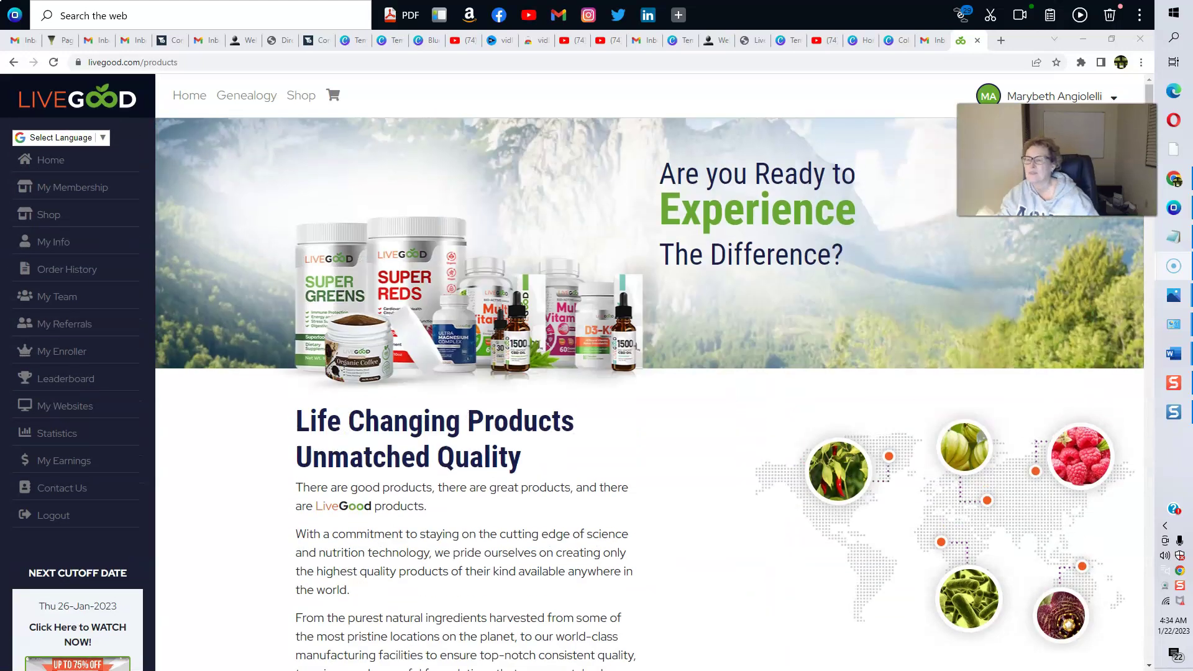
Step: Open My Team to show the Genealogy matrix tree with its rank colour legend
left_click(73, 298)
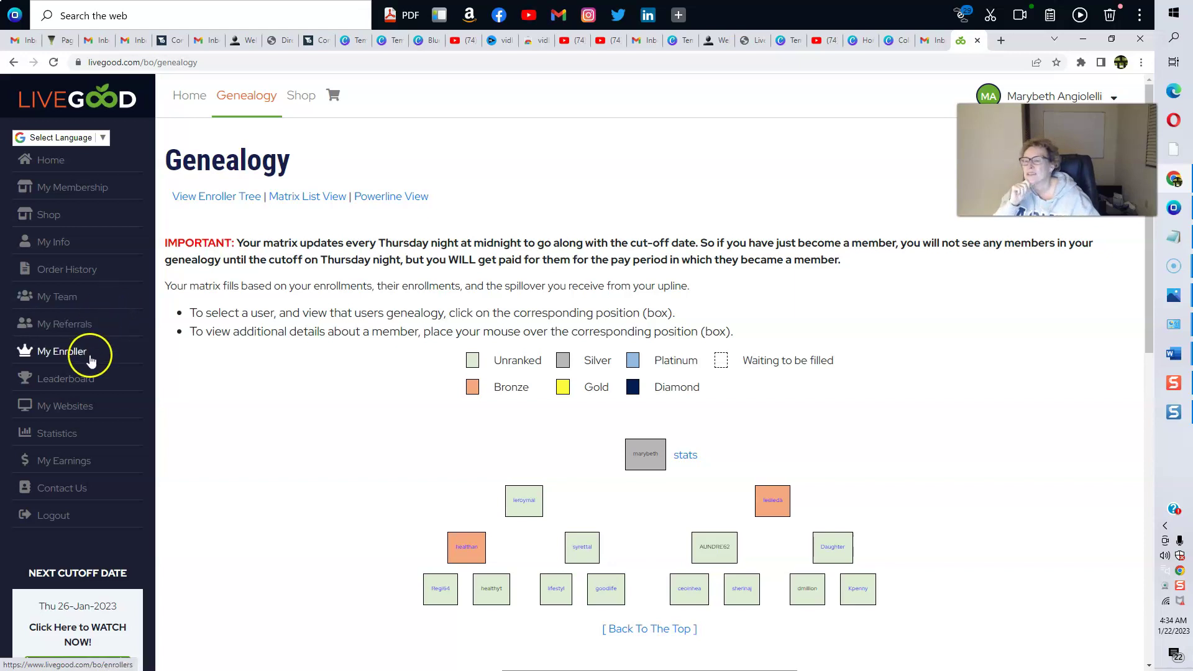
Step: Open the Leaderboard listing the top 50 enrollers
left_click(67, 380)
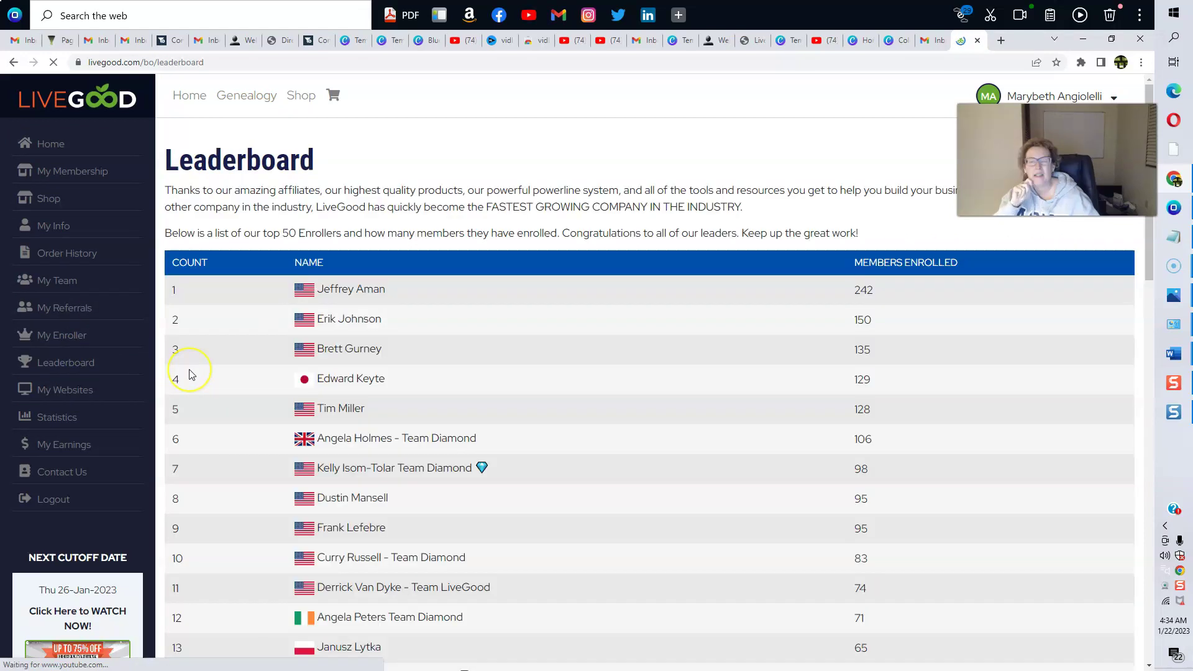
scroll(190, 373, "down", 5)
scroll(189, 372, "down", 8)
scroll(197, 375, "down", 2)
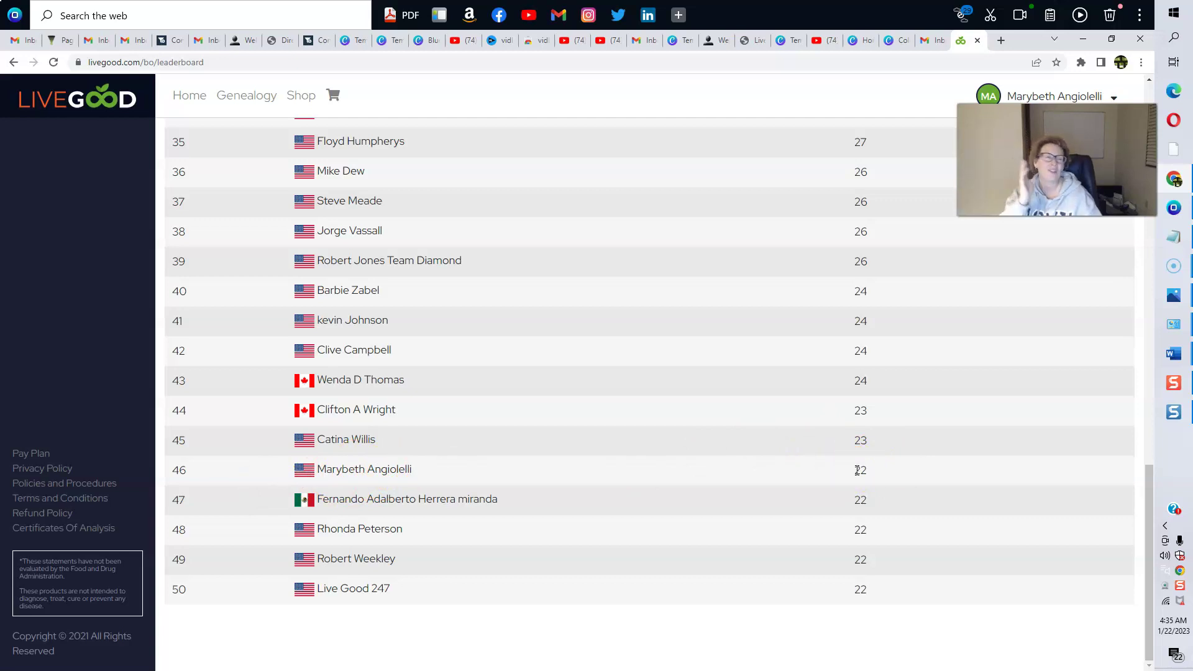
scroll(249, 236, "up", 15)
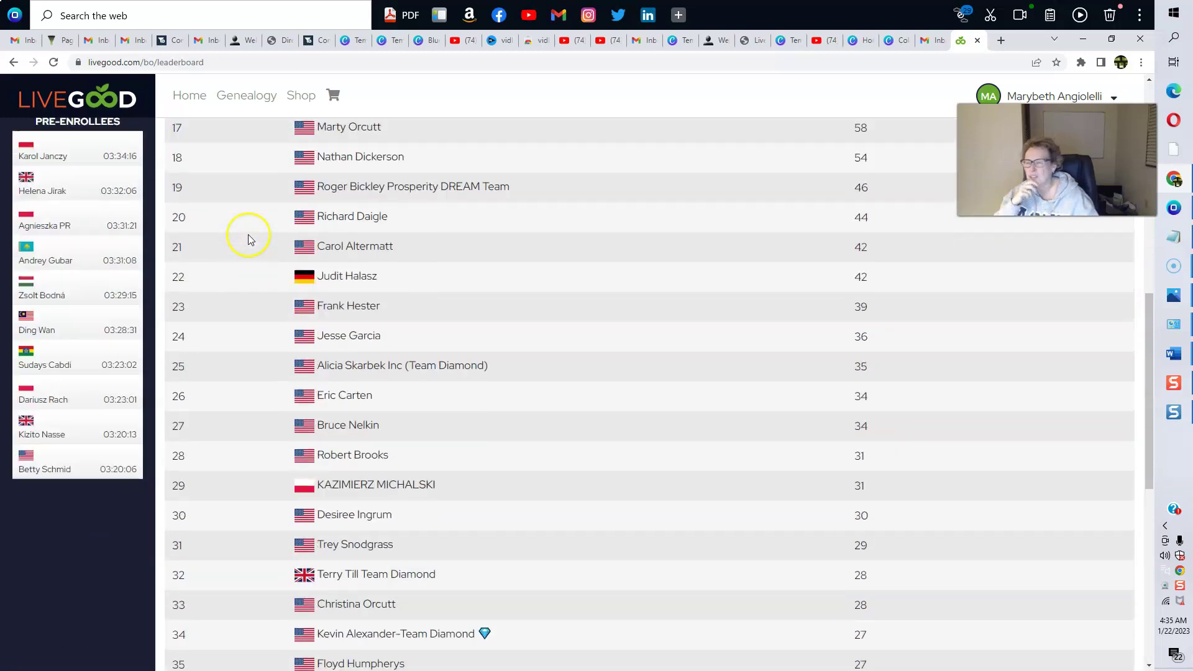
scroll(249, 233, "up", 3)
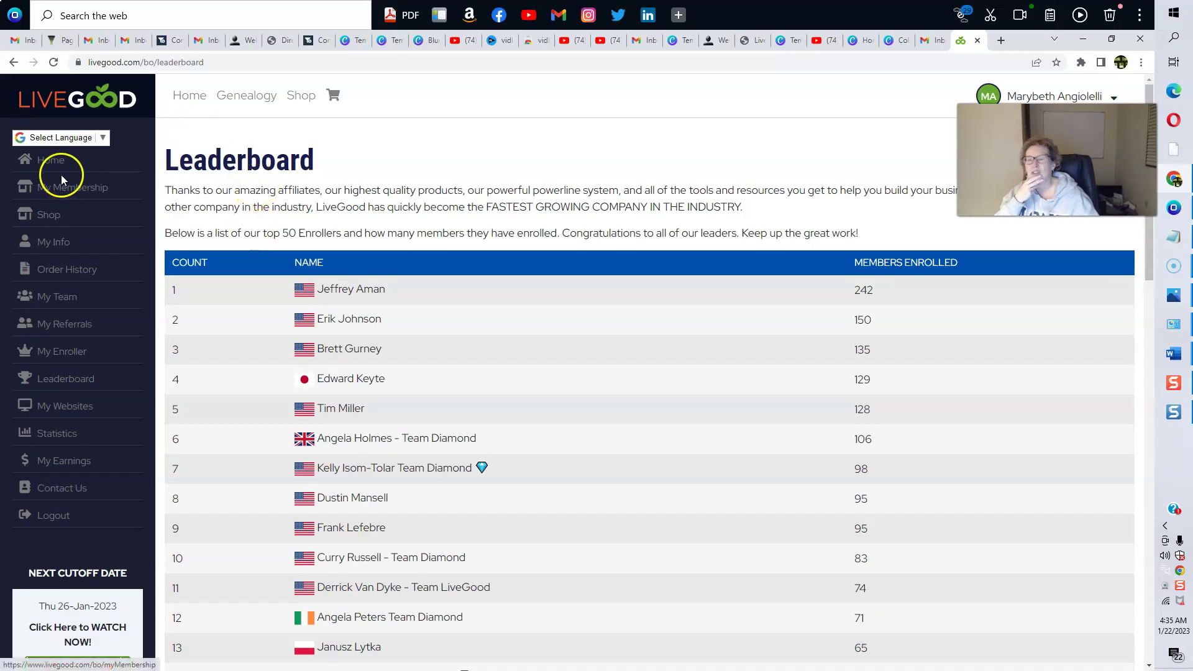
Step: Go Home to the dashboard with the welcome banner and Order Product section
left_click(52, 160)
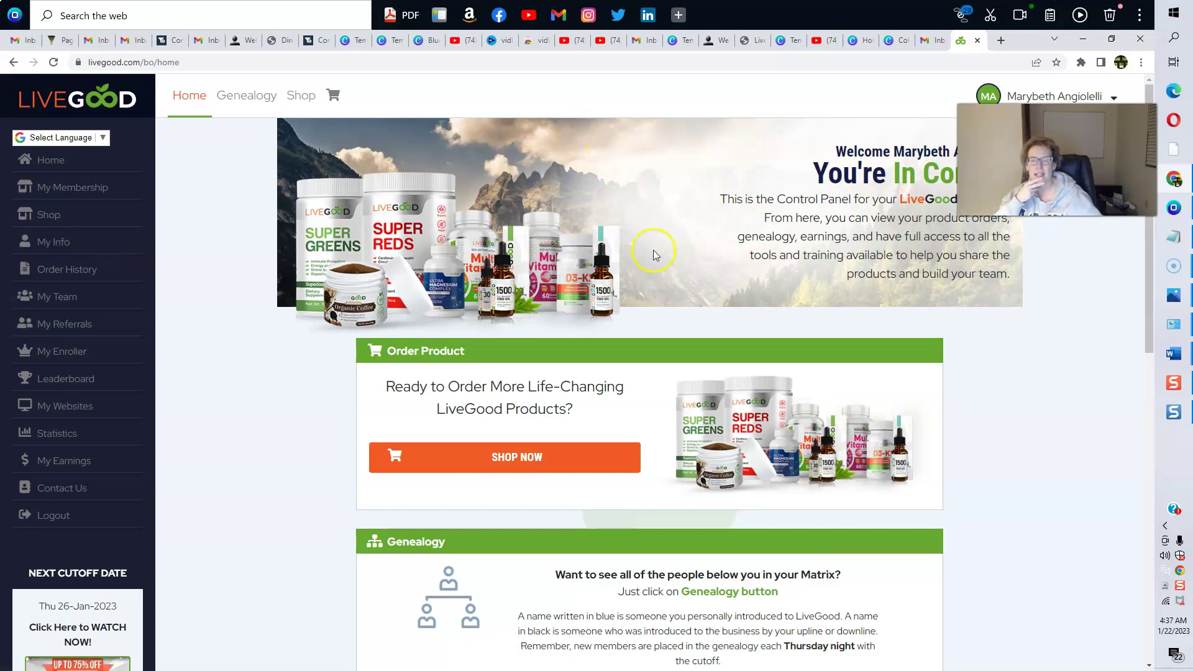
scroll(559, 454, "down", 1)
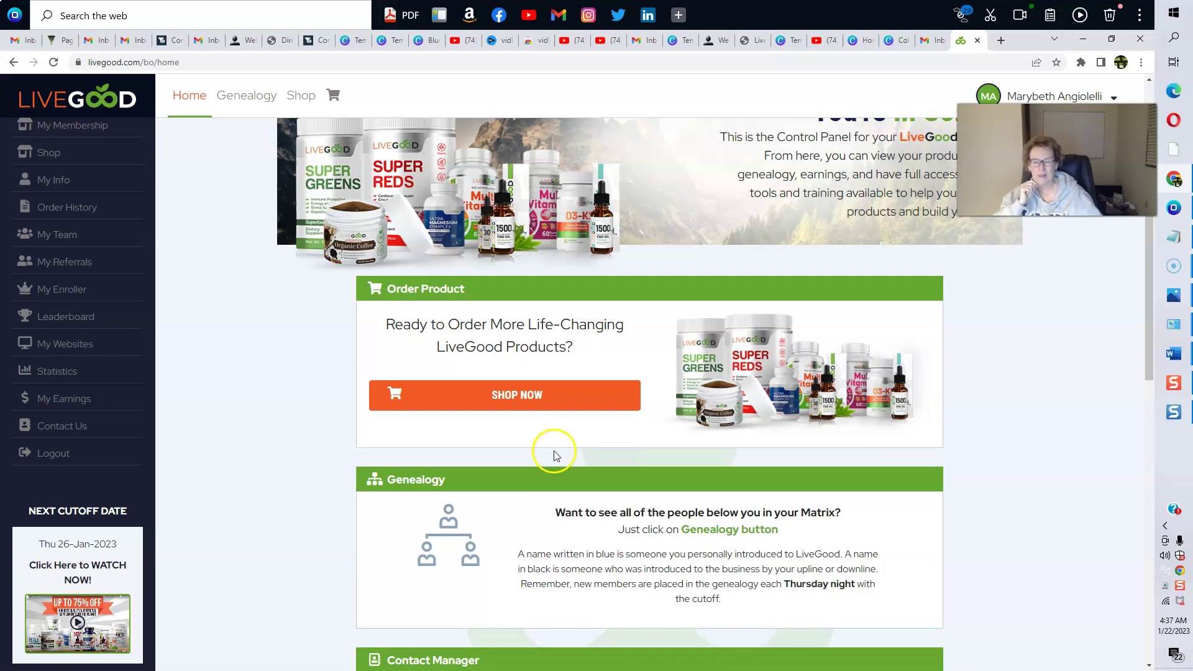
scroll(558, 454, "down", 1)
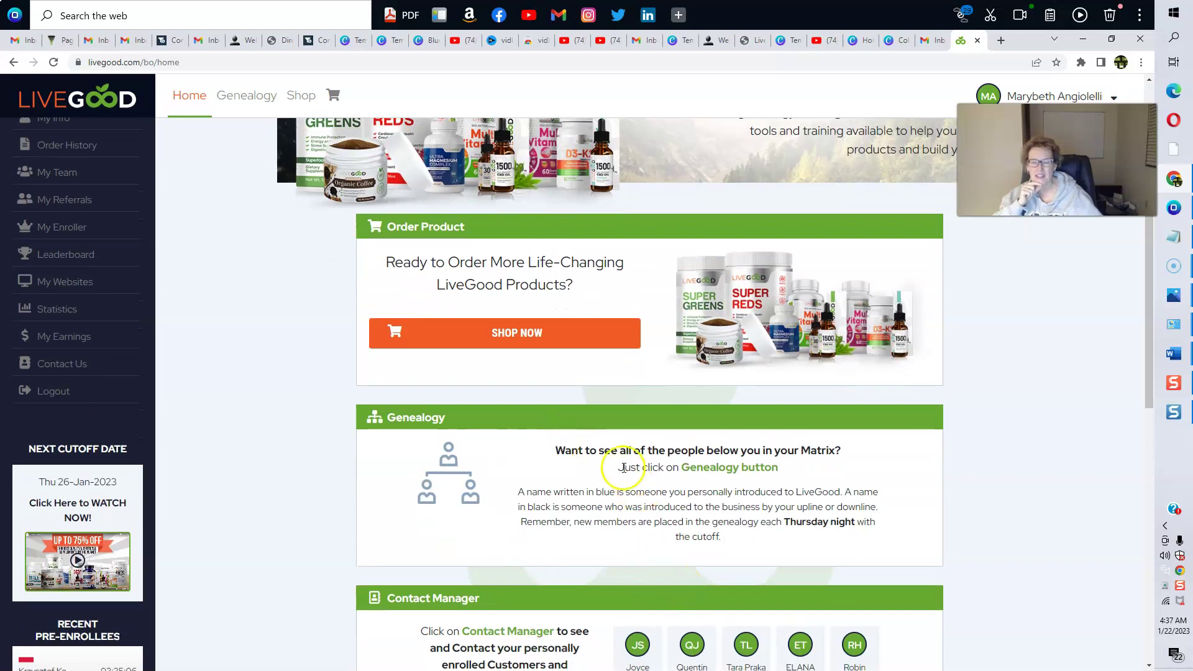
scroll(643, 471, "down", 1)
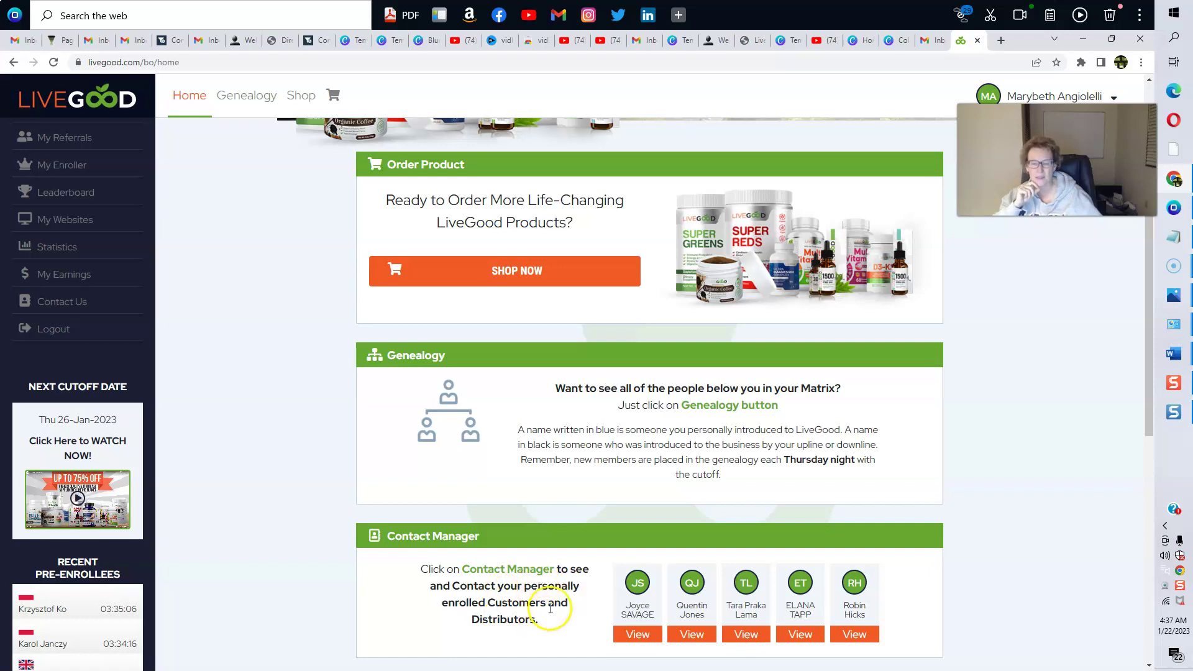
scroll(540, 626, "down", 1)
scroll(554, 597, "down", 2)
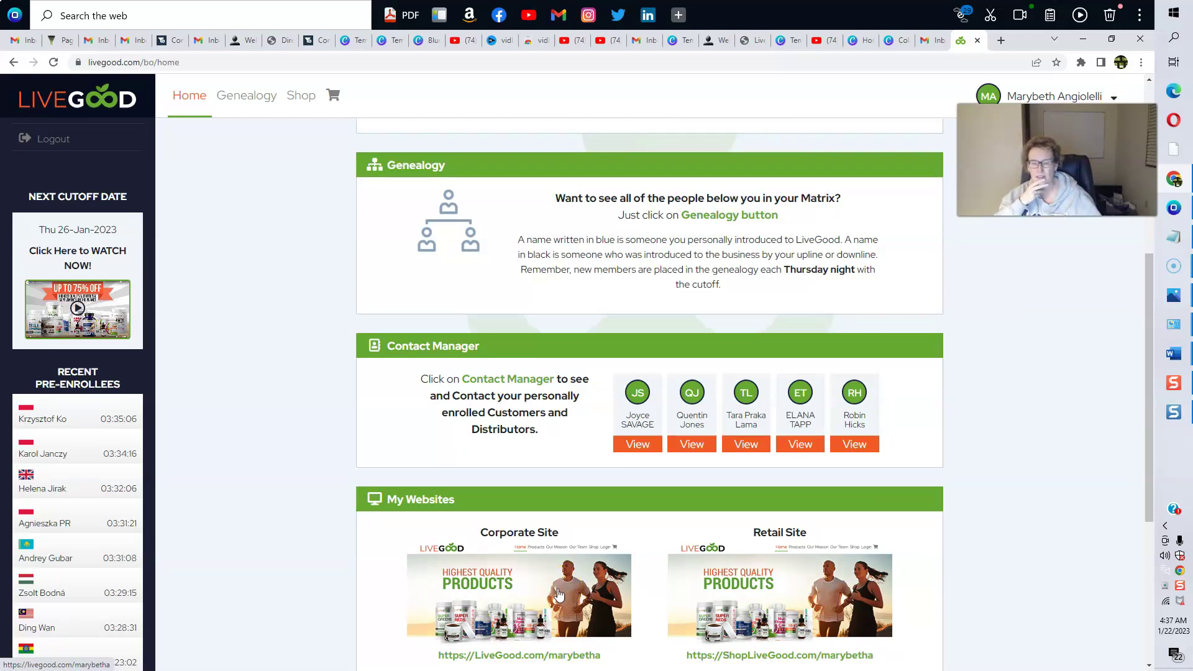
scroll(561, 597, "down", 3)
scroll(942, 550, "down", 3)
scroll(950, 522, "down", 3)
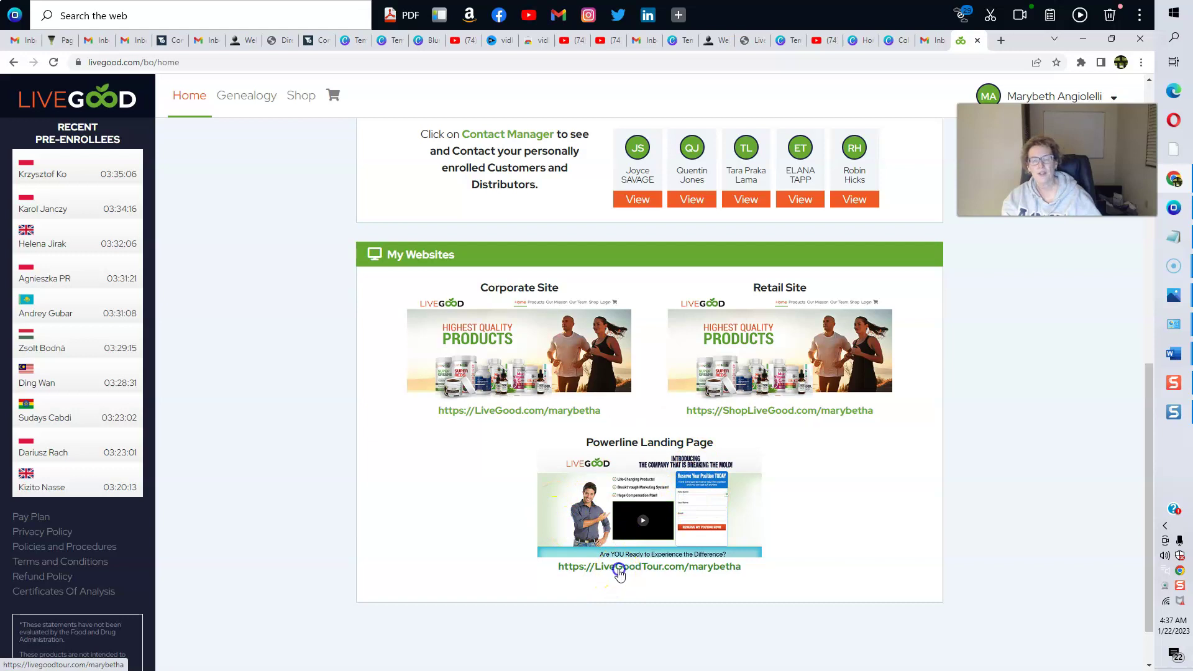
Step: Open the Powerline Landing Page from My Websites in a new tab
left_click(615, 567)
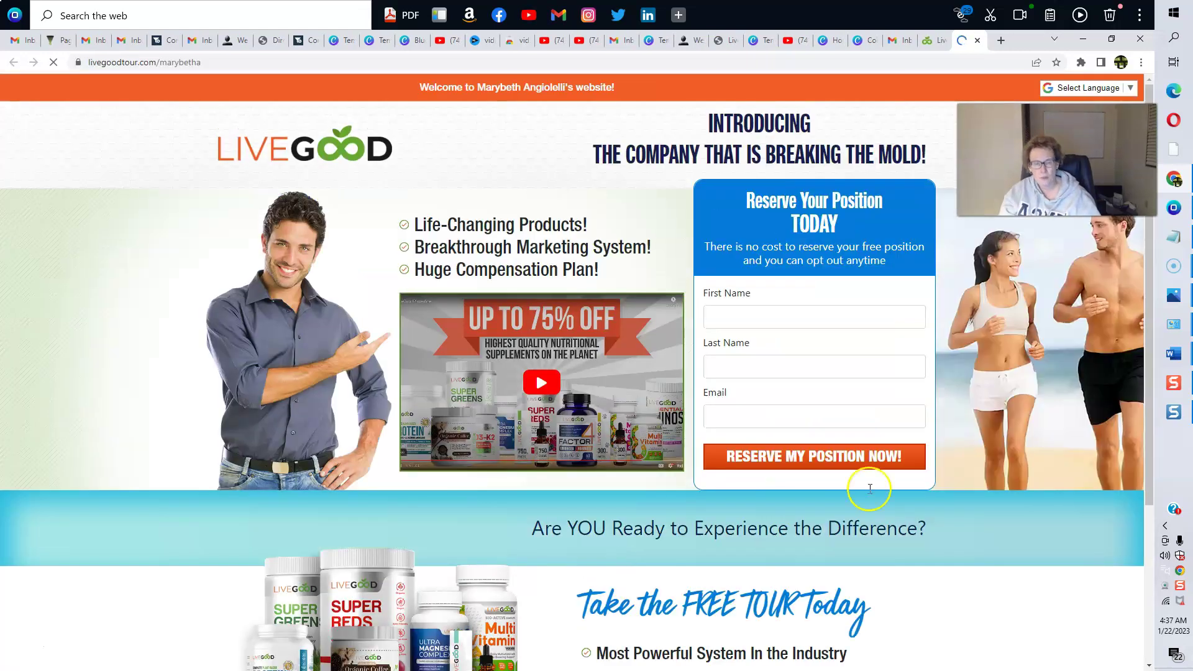